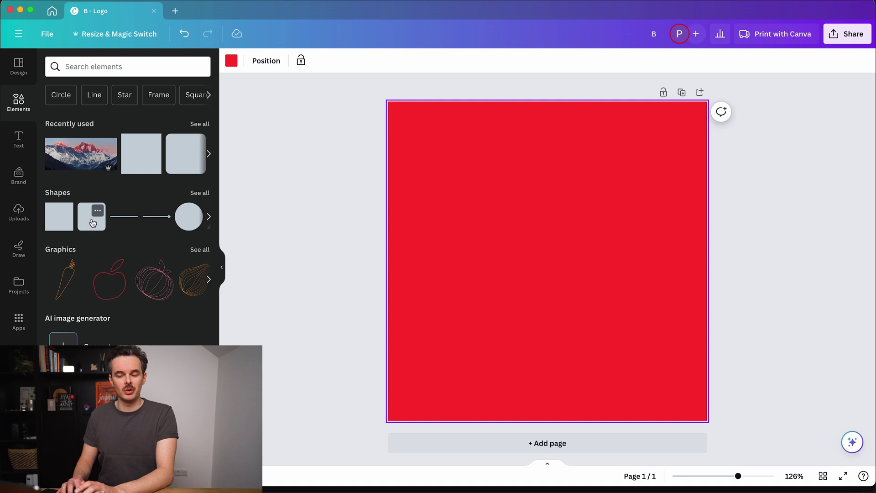
Step: Add a rounded square to the page, remove its fill and give it a solid border of weight 23
click(92, 223)
click(87, 127)
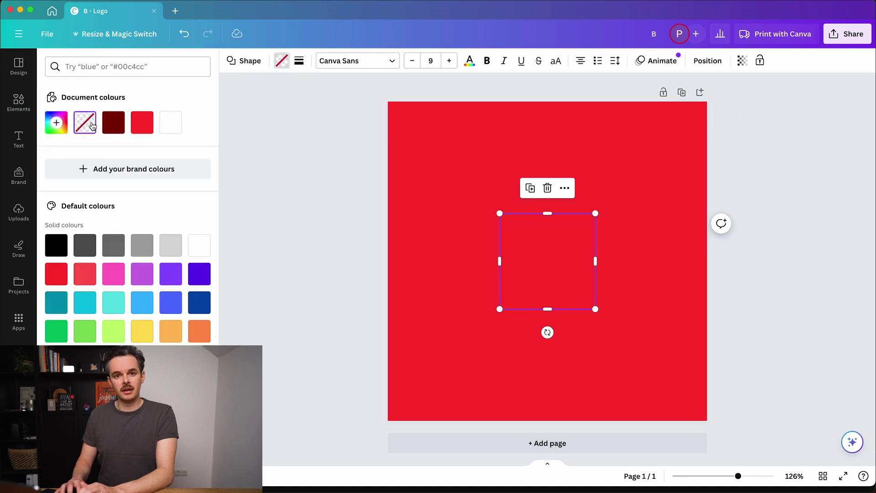
click(299, 61)
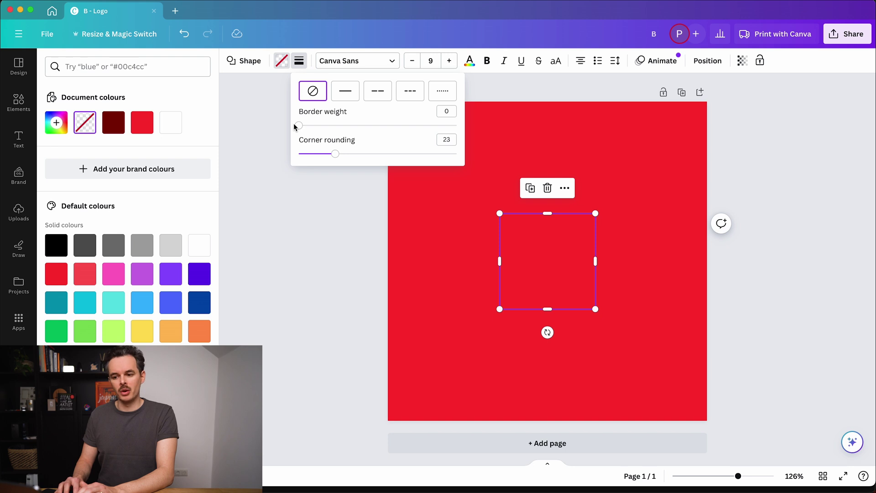
drag(297, 125, 335, 126)
Step: Colour the rounded square's border white and enlarge the shape in the lower-left area of the page
click(299, 61)
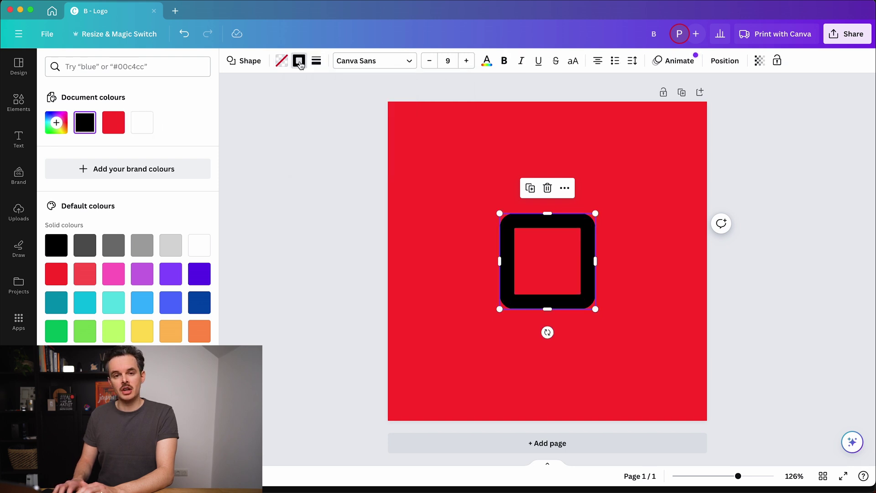
click(133, 132)
drag(499, 309, 433, 367)
drag(507, 361, 494, 372)
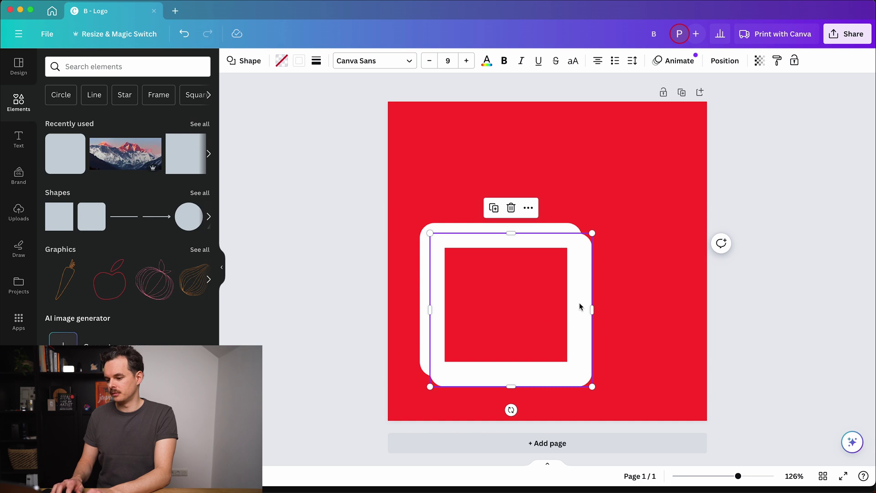
Step: Align a duplicate over the white outline, enlarge it into a second ring around the first, and increase its corner rounding
drag(582, 302, 572, 294)
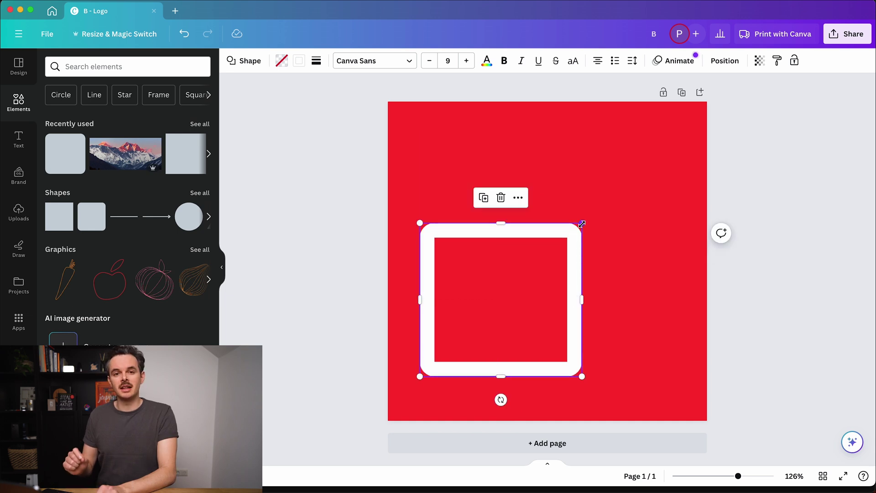
drag(582, 224, 598, 207)
click(316, 61)
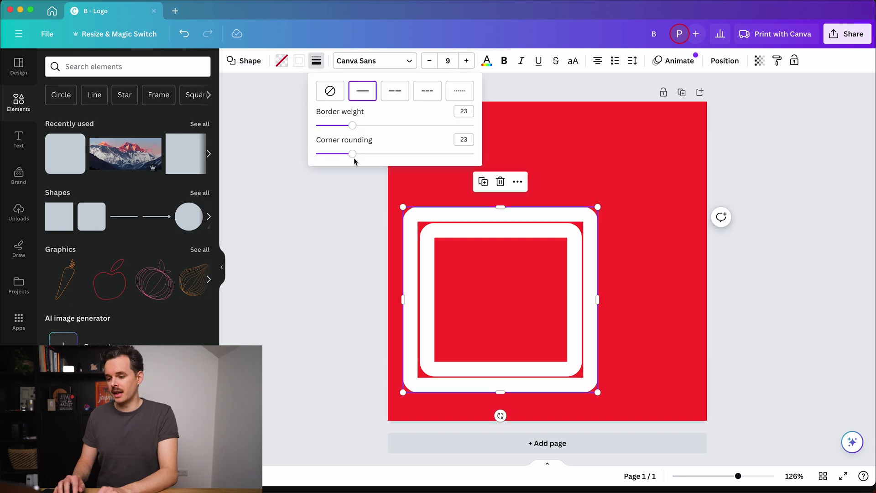
drag(353, 157, 370, 155)
click(593, 254)
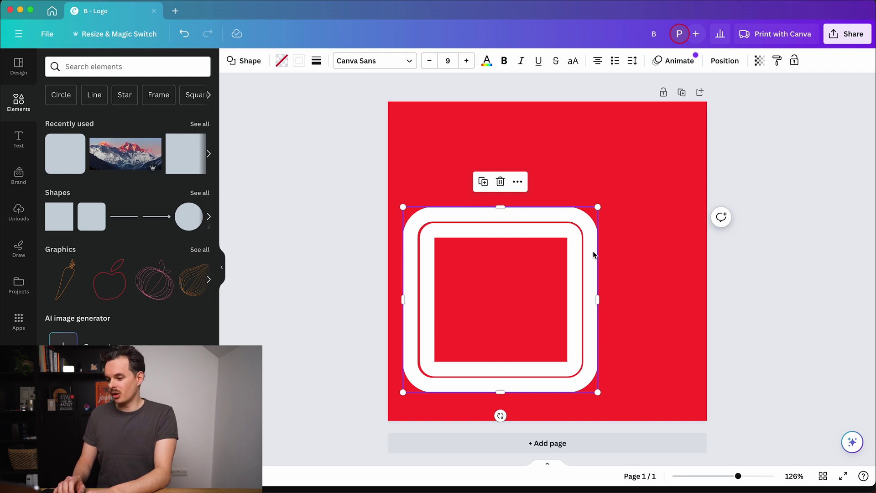
Step: Duplicate the second ring in place and enlarge the copy into a third, outermost ring with a narrow gap
mouse_move(593, 250)
mouse_down()
mouse_move(602, 255)
mouse_move(593, 245)
mouse_up()
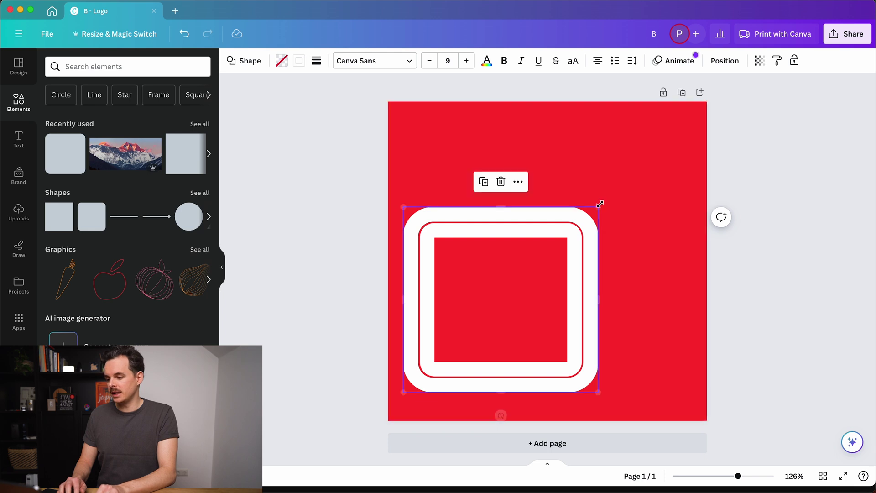
drag(599, 206, 613, 190)
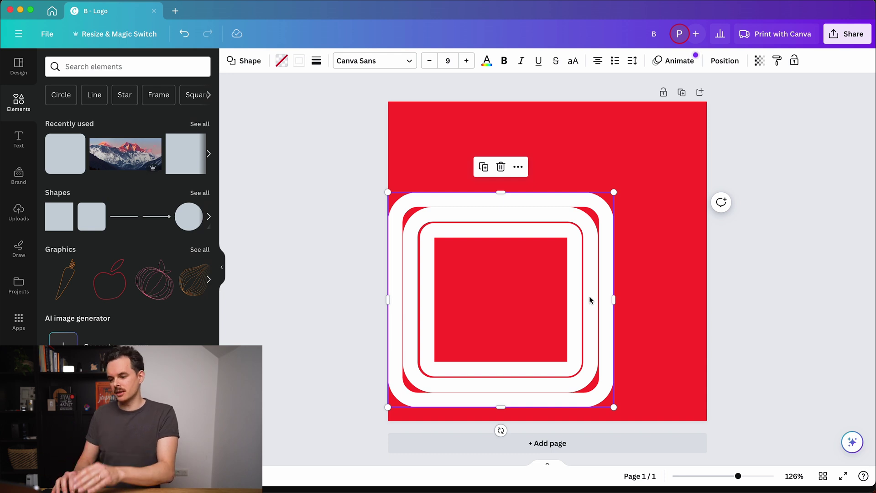
drag(502, 193, 503, 193)
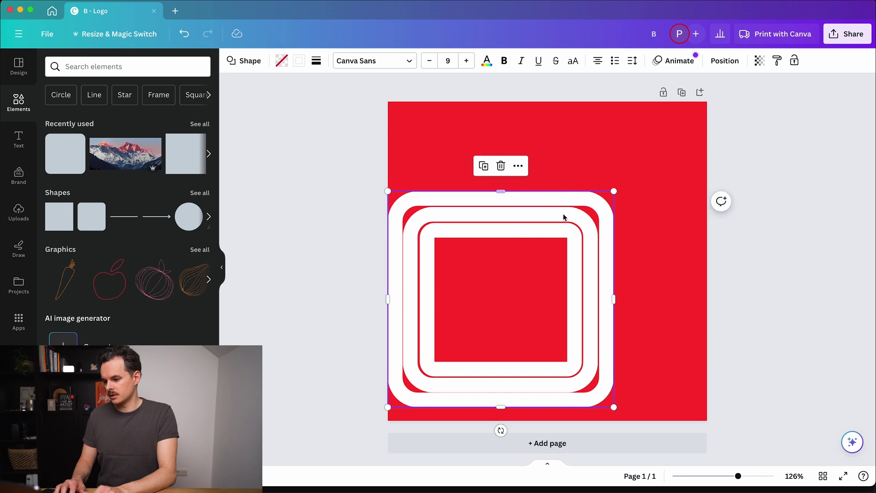
Step: Set the outermost ring's corner rounding to 69
click(317, 61)
drag(395, 157, 421, 156)
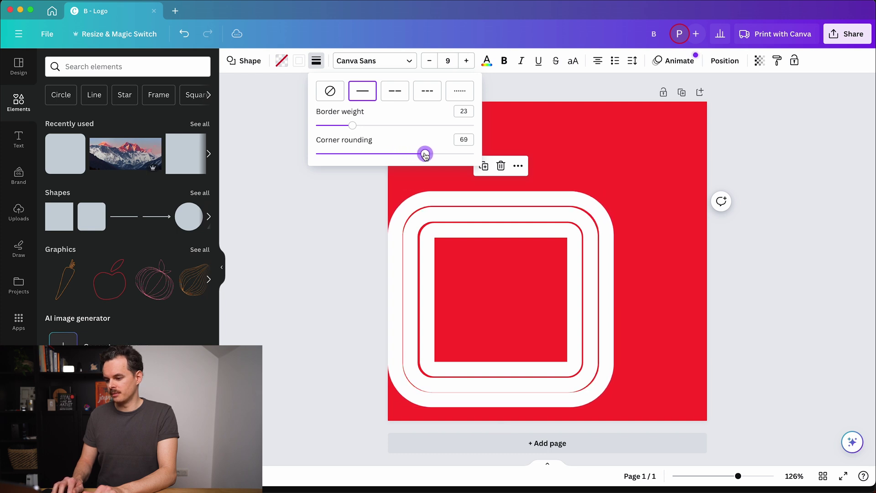
click(766, 277)
Step: Add a plain square over the rings and fill it with the red background colour
click(59, 216)
click(638, 245)
click(543, 248)
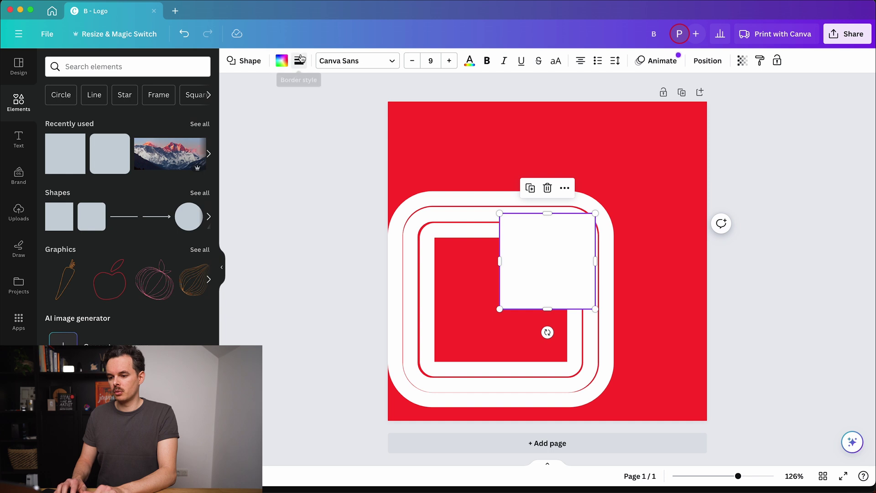
click(282, 61)
click(145, 126)
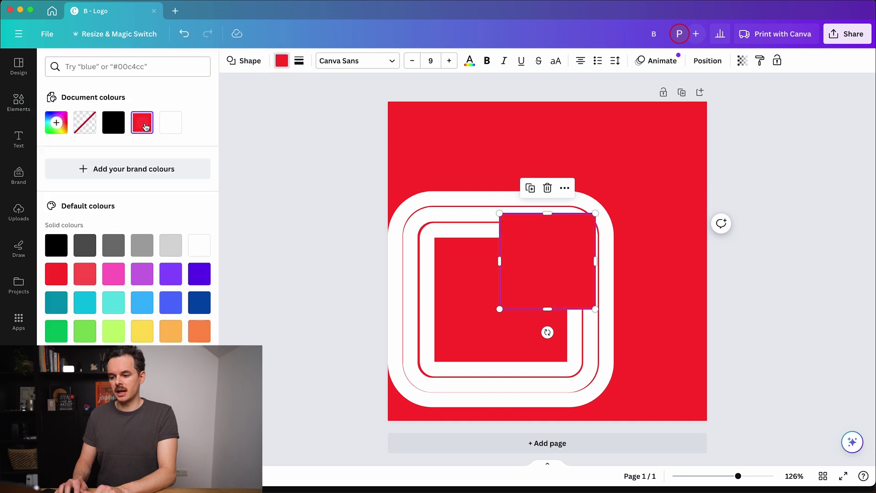
click(630, 266)
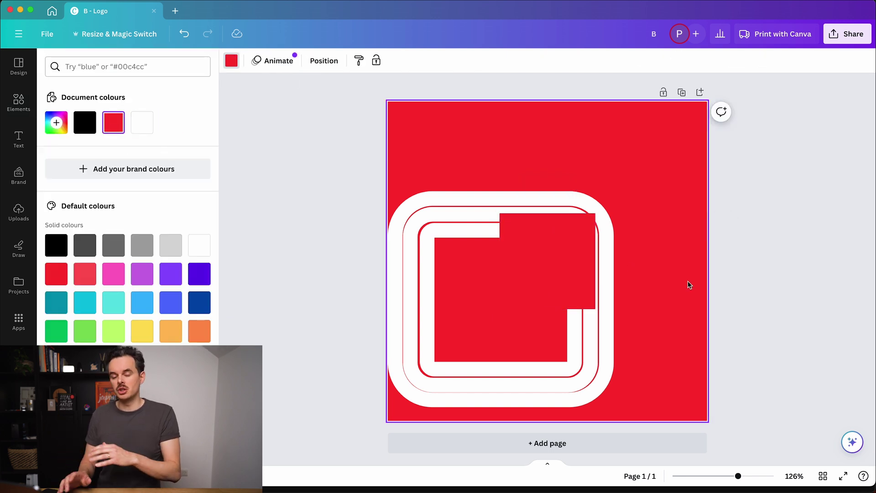
Step: Move the red square over the rings and stretch it to the page's bottom and left edges as a mask
drag(555, 259, 527, 237)
drag(519, 285, 519, 417)
drag(471, 304, 388, 304)
click(665, 303)
Step: Widen the red mask slightly and place a duplicate over the lower-right part of the rings, leaving only a quarter arch
click(565, 319)
drag(567, 303, 572, 304)
drag(511, 278, 612, 336)
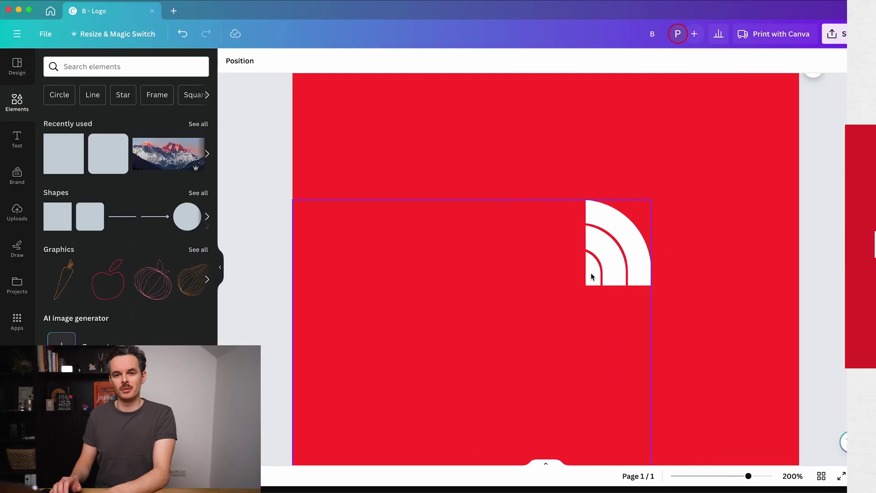
Step: Show the layers list for the outermost ring and move that ring one place down in the stack
right_click(610, 249)
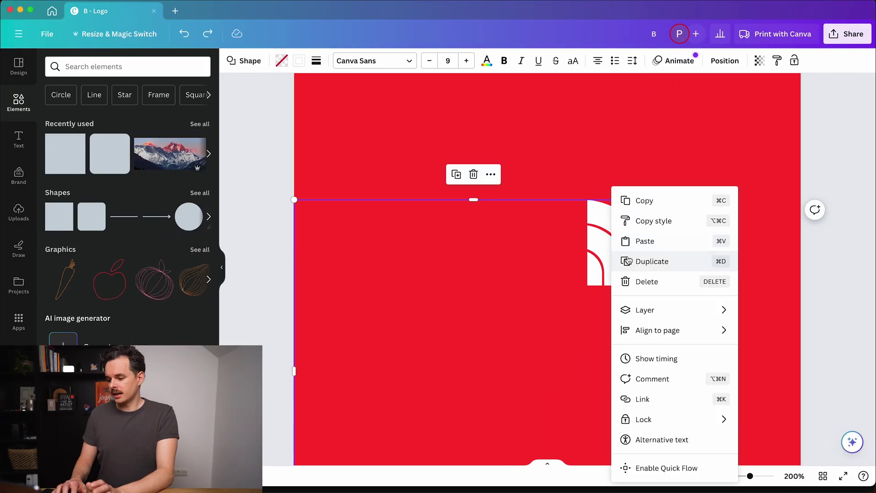
mouse_move(668, 307)
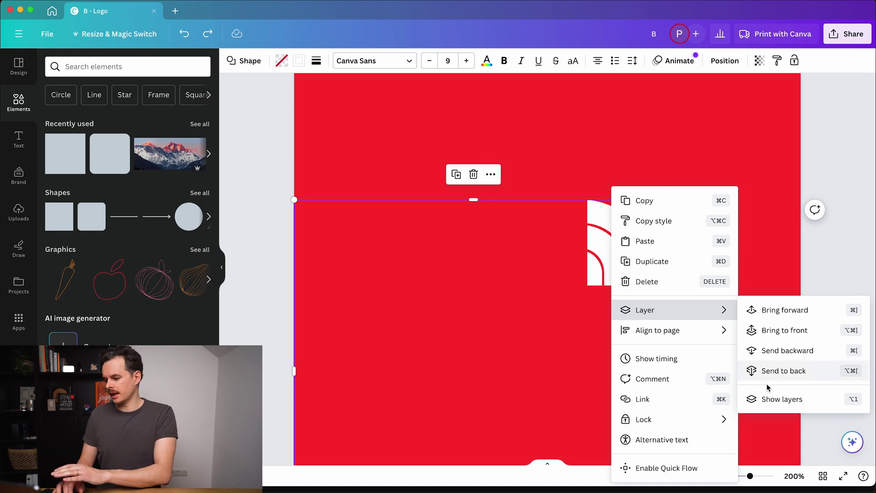
click(775, 400)
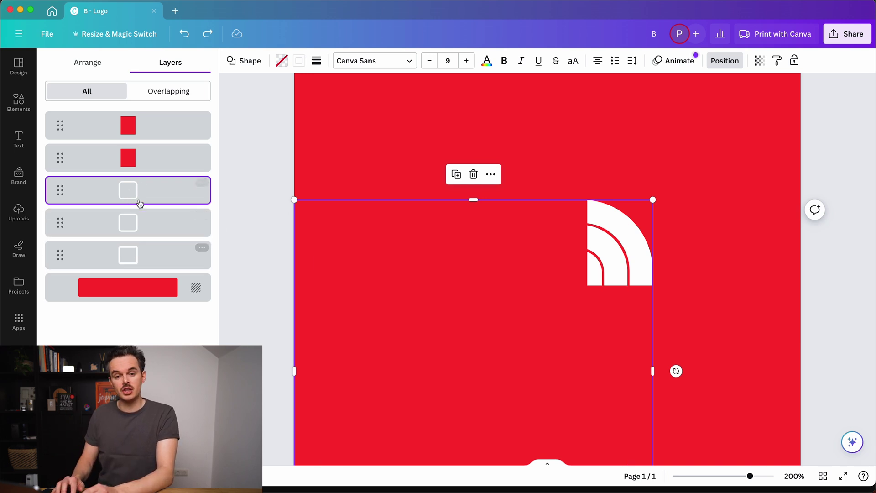
drag(143, 194, 143, 229)
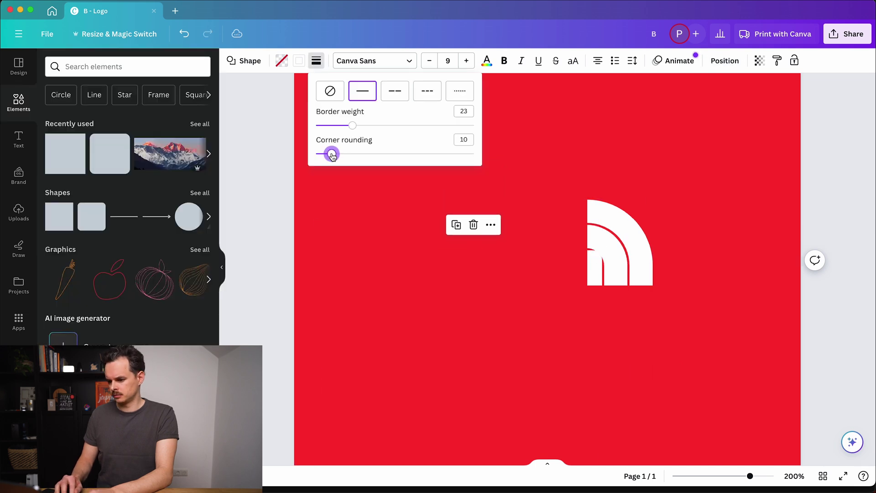
Step: Fine-tune the rings' corner rounding for even gaps between the arches, setting the outermost ring to 59
click(385, 47)
click(316, 61)
drag(347, 153, 367, 154)
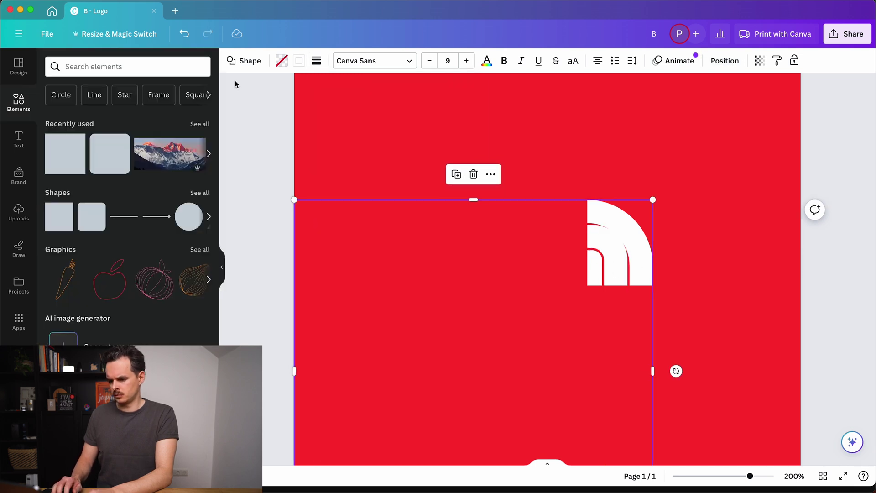
click(316, 61)
drag(368, 154, 409, 155)
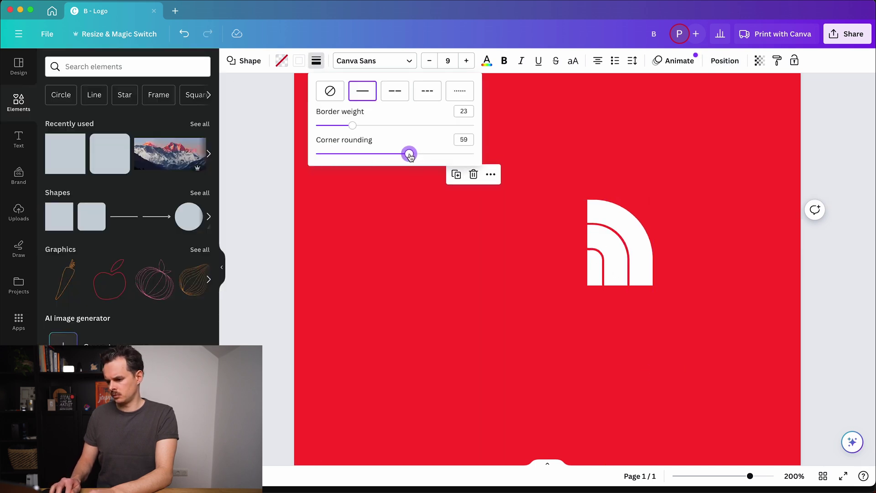
Step: Shift the white arch rings together with their red masks slightly to the right and down
click(833, 301)
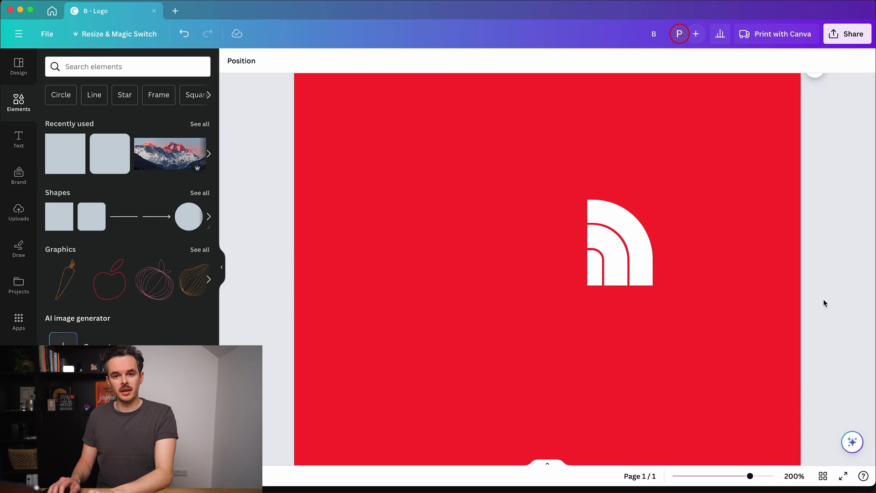
click(612, 250)
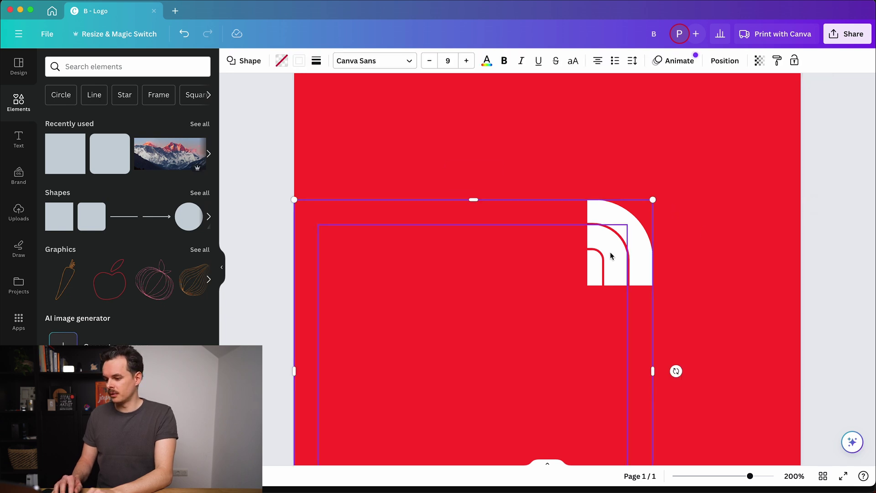
click(502, 136)
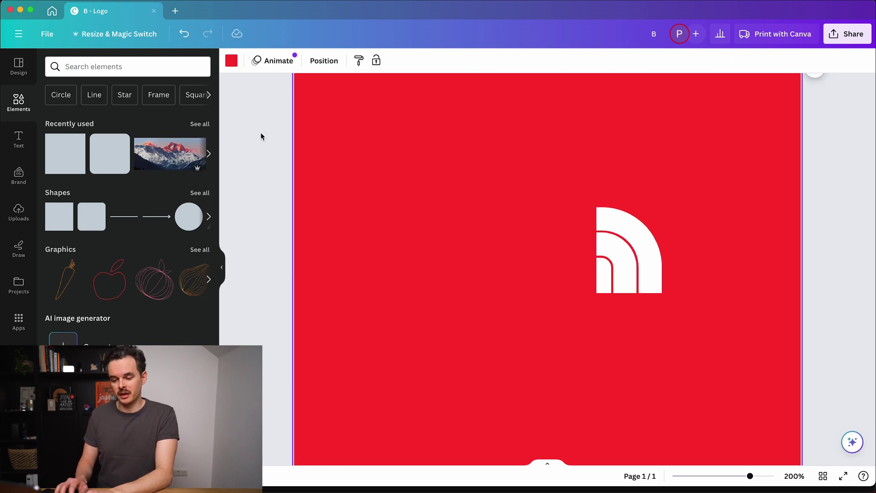
Step: Try adding a text box, a heading and a subheading to the page, undoing each one
click(20, 151)
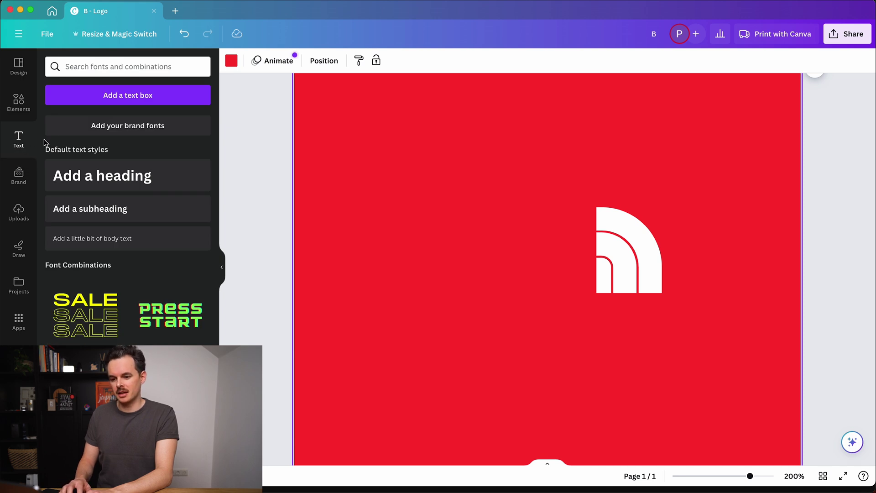
click(123, 96)
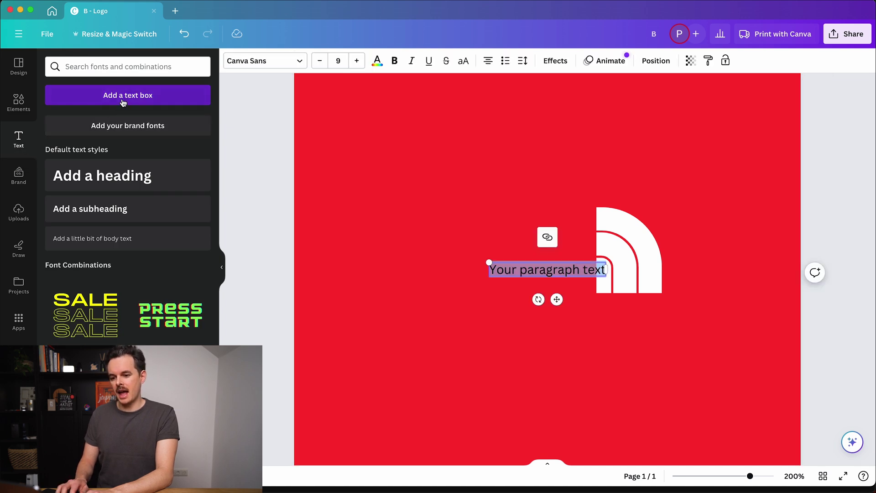
key(ctrl+z)
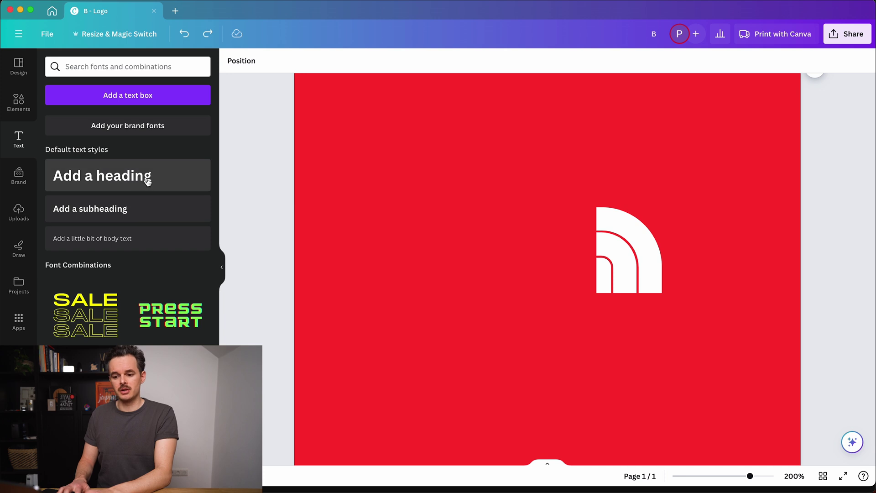
click(148, 181)
key(ctrl+z)
click(136, 214)
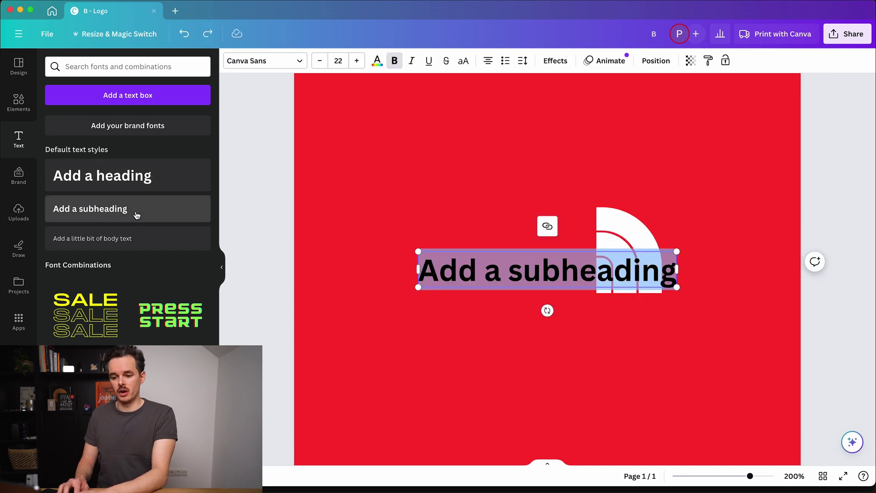
key(ctrl+z)
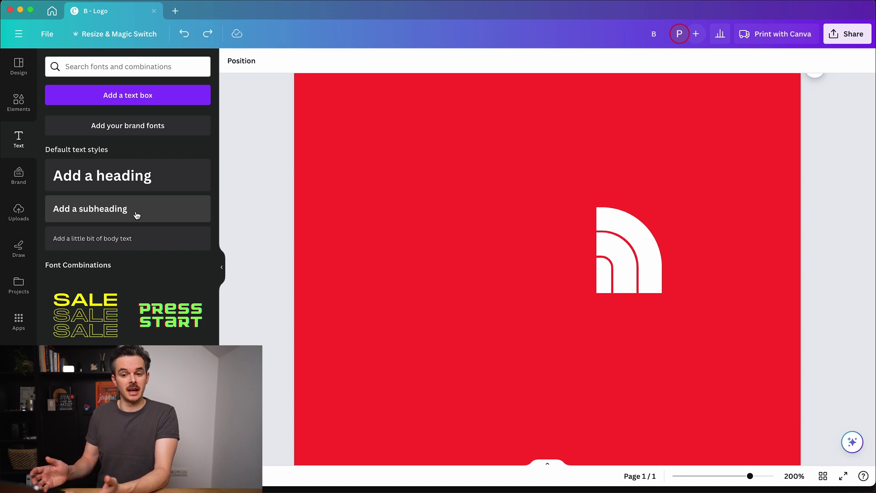
Step: Add a text box reading "THE NORTH FACE" with each word on its own line
text(tTHE)
key(Return)
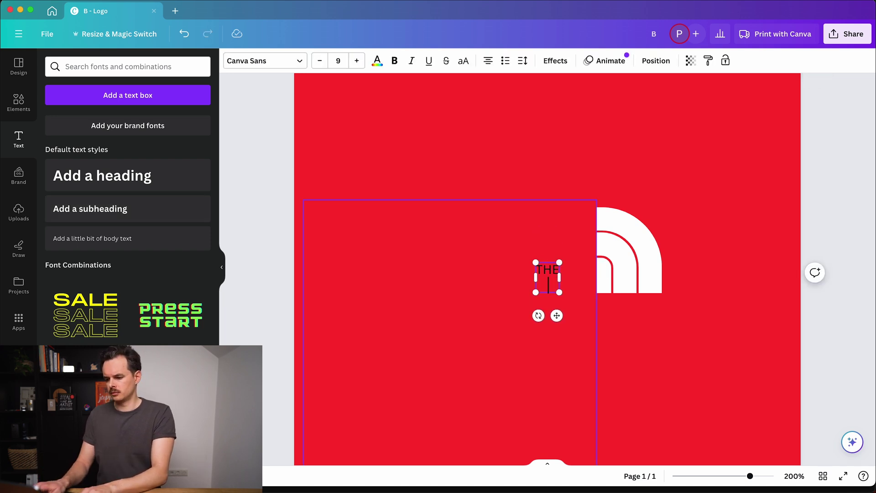
text(NORT)
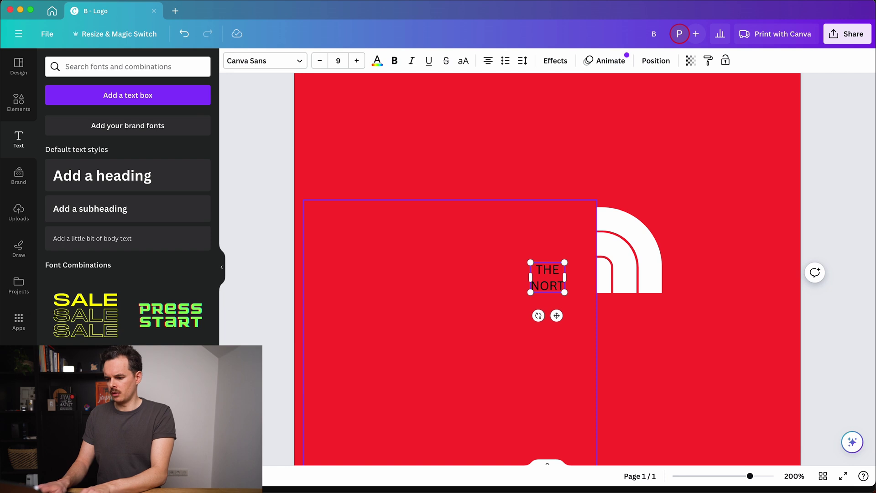
text(H)
key(Return)
text(FACE)
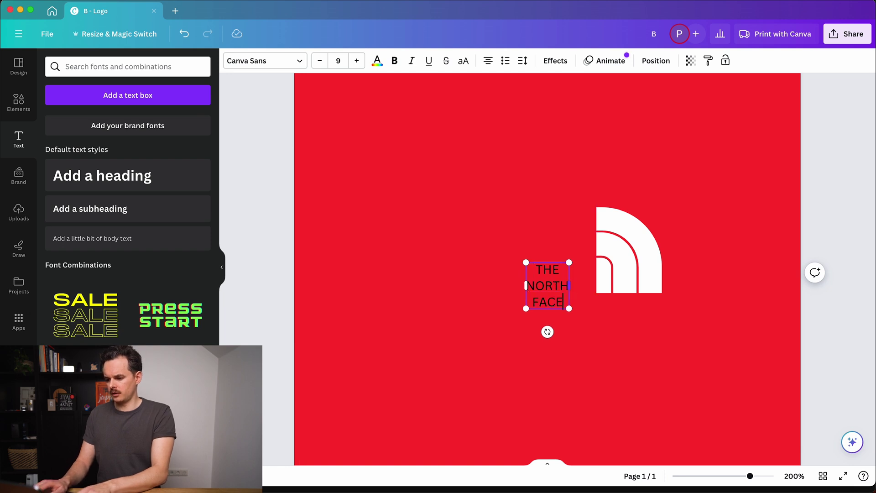
Step: Right-align the three-line text and move it beside the left edge of the white arch
key(super+a)
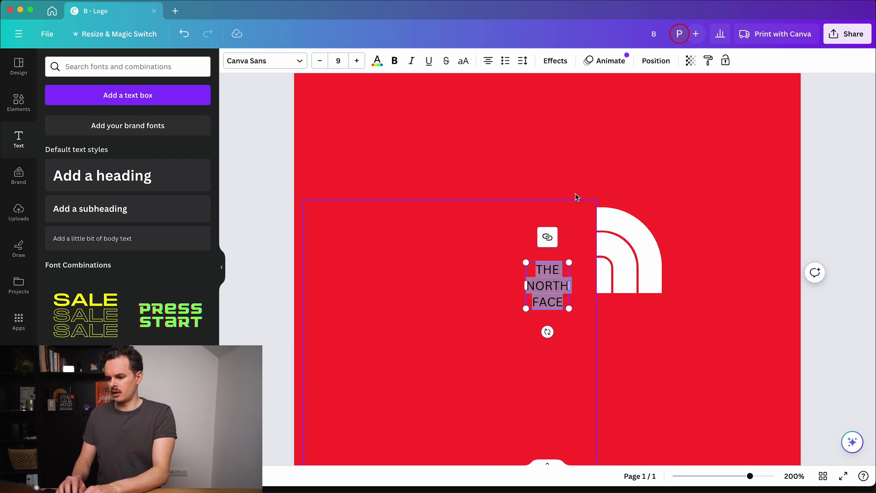
click(487, 64)
click(487, 64)
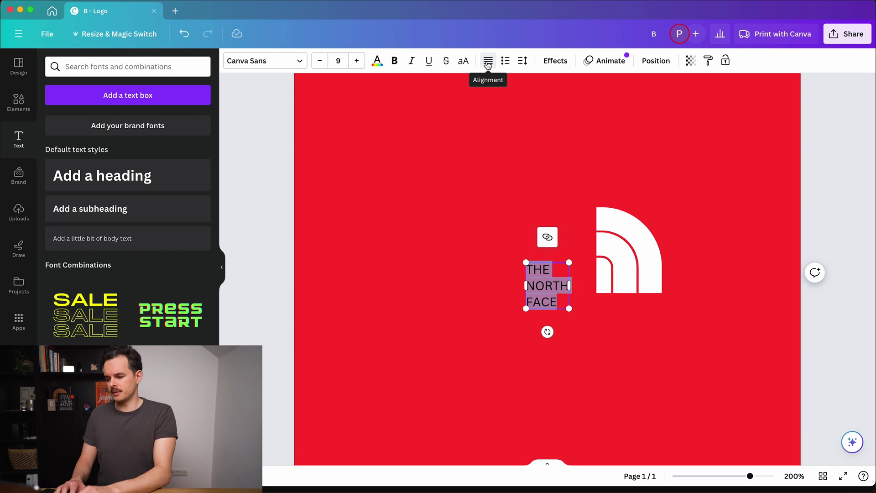
click(487, 64)
drag(550, 296, 560, 263)
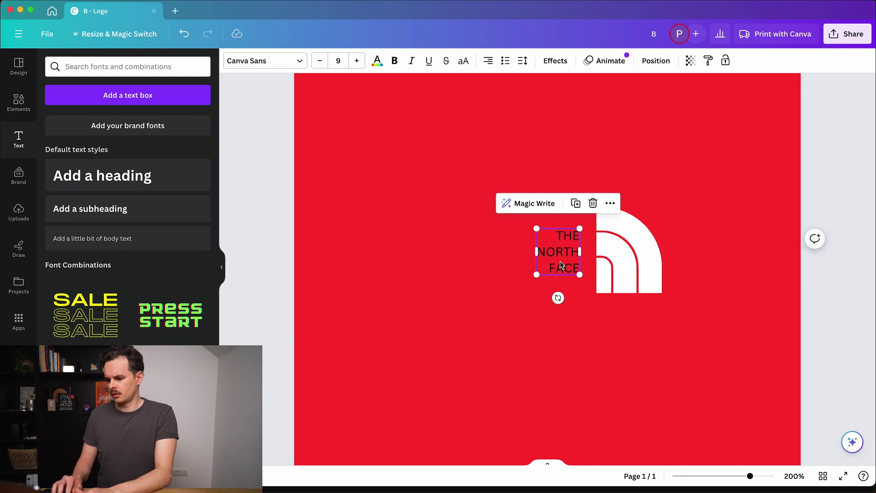
Step: Set the three-line brand text in bold Helvetica World with a line spacing of about 0.81
click(560, 264)
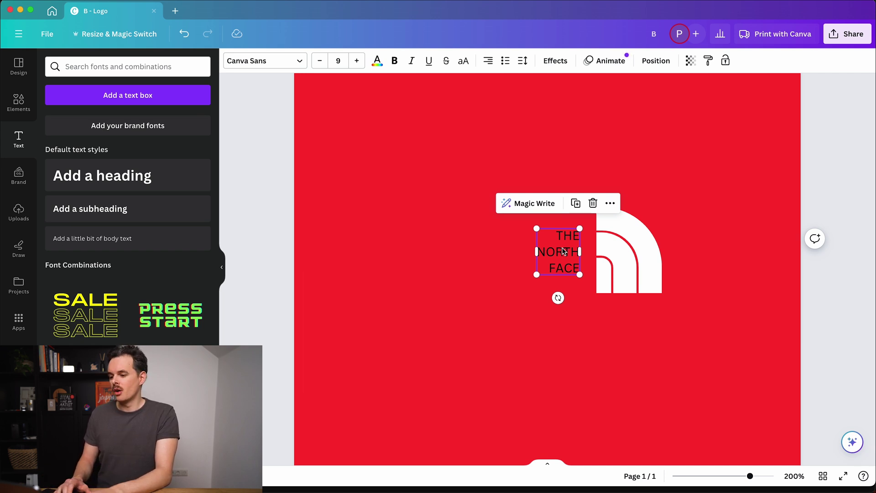
click(263, 61)
text(helvetica)
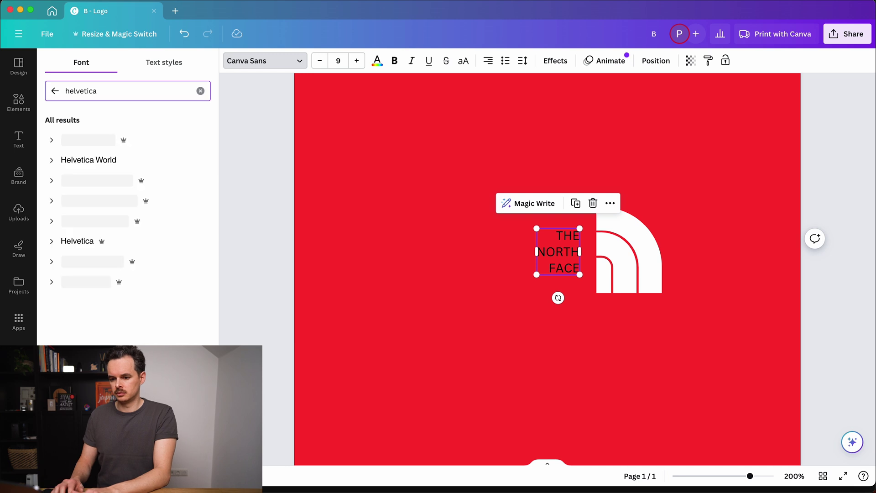
click(94, 162)
click(394, 61)
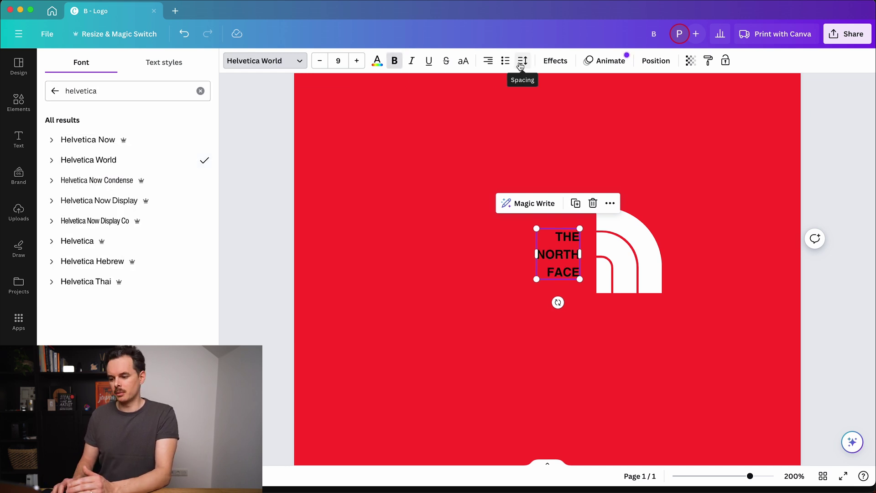
click(521, 67)
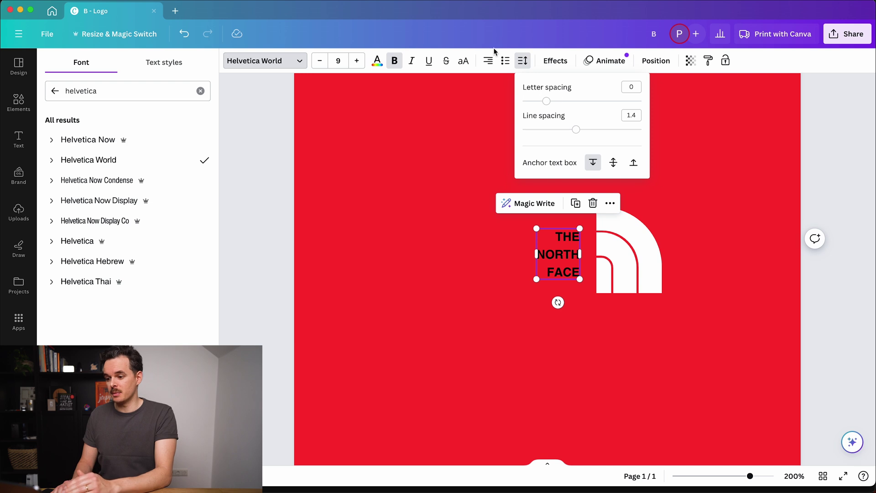
drag(576, 129, 542, 130)
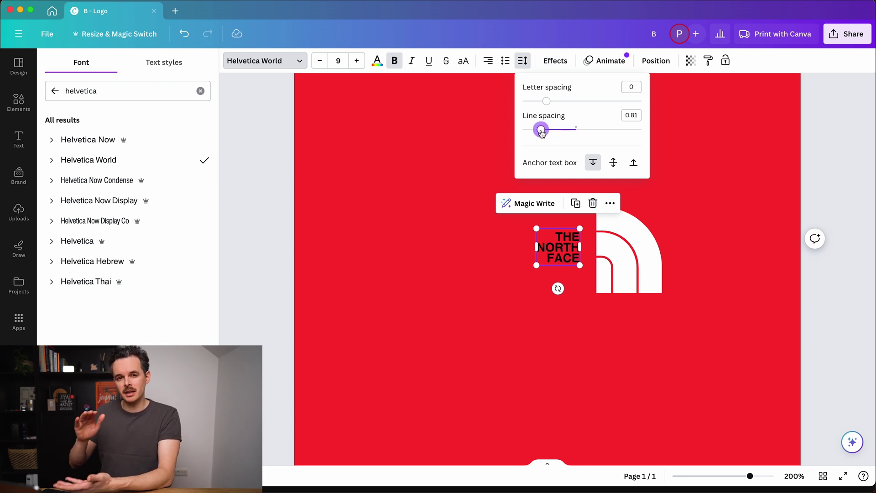
Step: Enlarge the brand text to roughly the arch's height and place it close beside the arch's straight left edge
drag(552, 260, 479, 300)
drag(479, 204, 473, 197)
click(820, 278)
Step: Trim the arch's base slightly higher with the red mask and scale the brand text to size 22.6, level with the arch
drag(633, 323, 631, 317)
click(530, 269)
drag(475, 299, 489, 290)
click(612, 262)
click(450, 268)
Step: Colour the "THE NORTH FACE" text white using the document colours
click(541, 247)
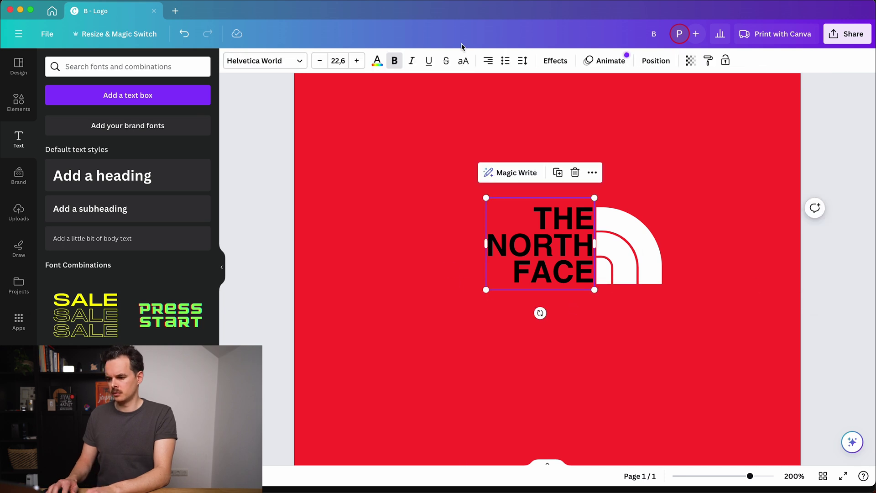
click(377, 61)
click(147, 121)
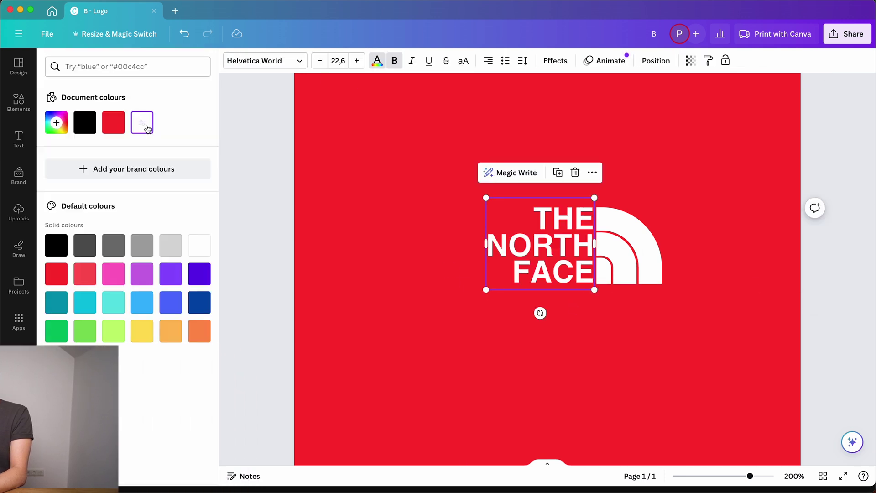